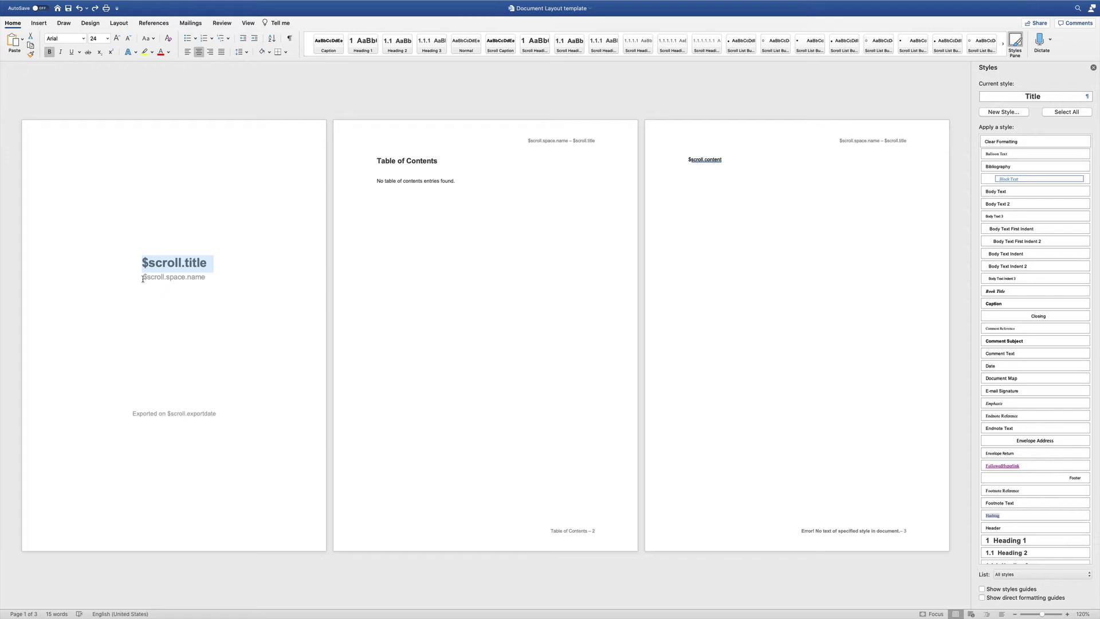
# - Highlight the space name and export date placeholders on the cover page, and undo the enlarged font size of $scroll.content
pyautogui.moveTo(143, 278); pyautogui.dragTo(197, 290)
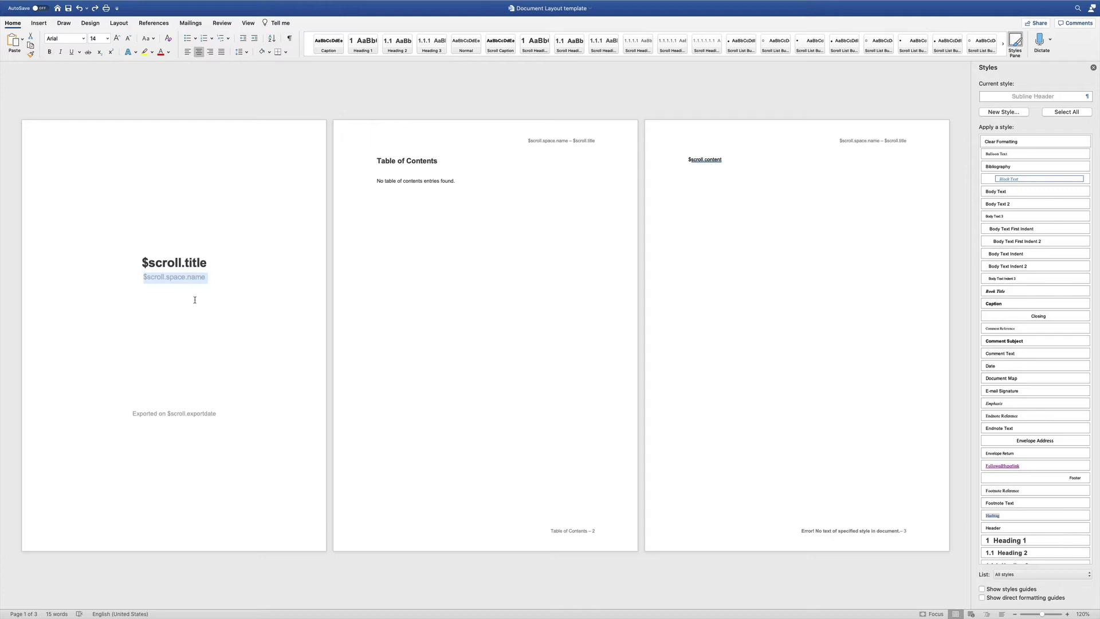
pyautogui.moveTo(168, 413); pyautogui.dragTo(217, 414)
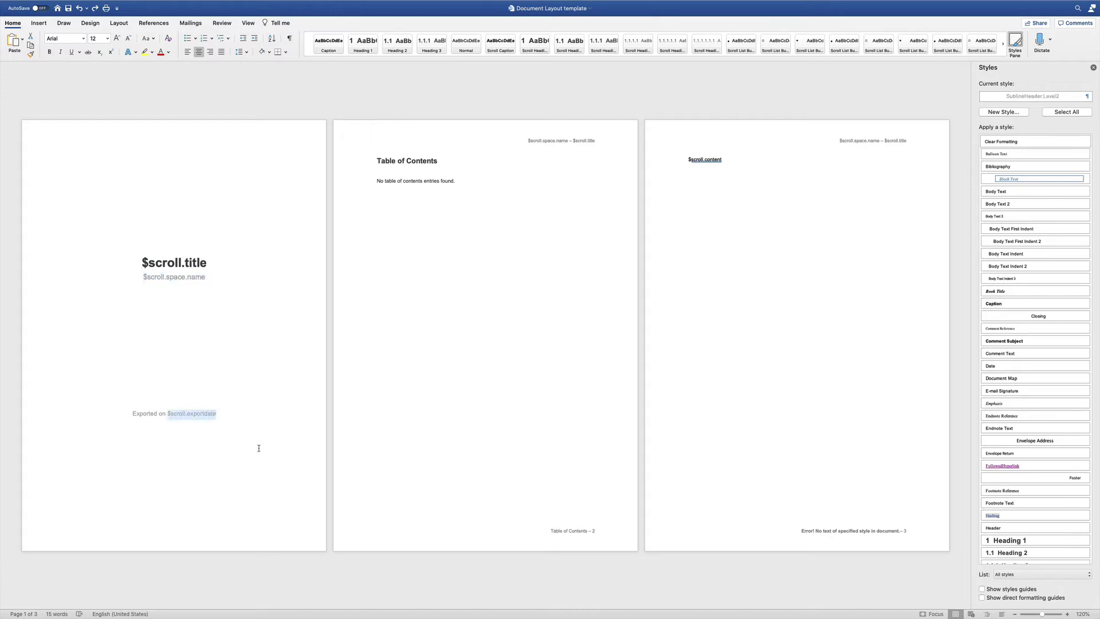
pyautogui.click(666, 449)
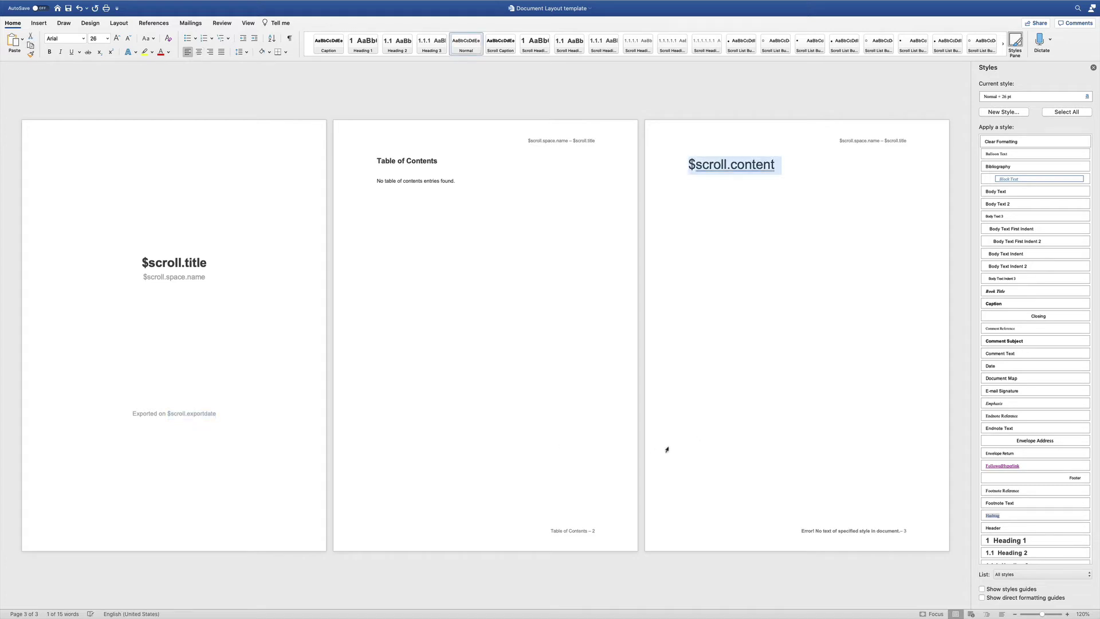
pyautogui.press('super+z')
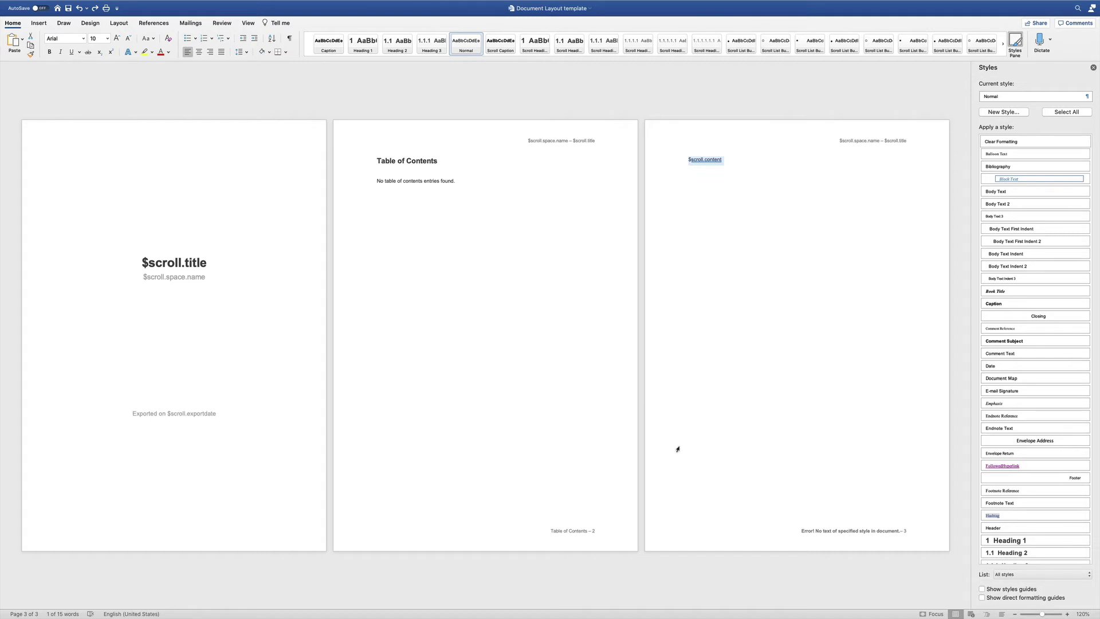
pyautogui.click(390, 161)
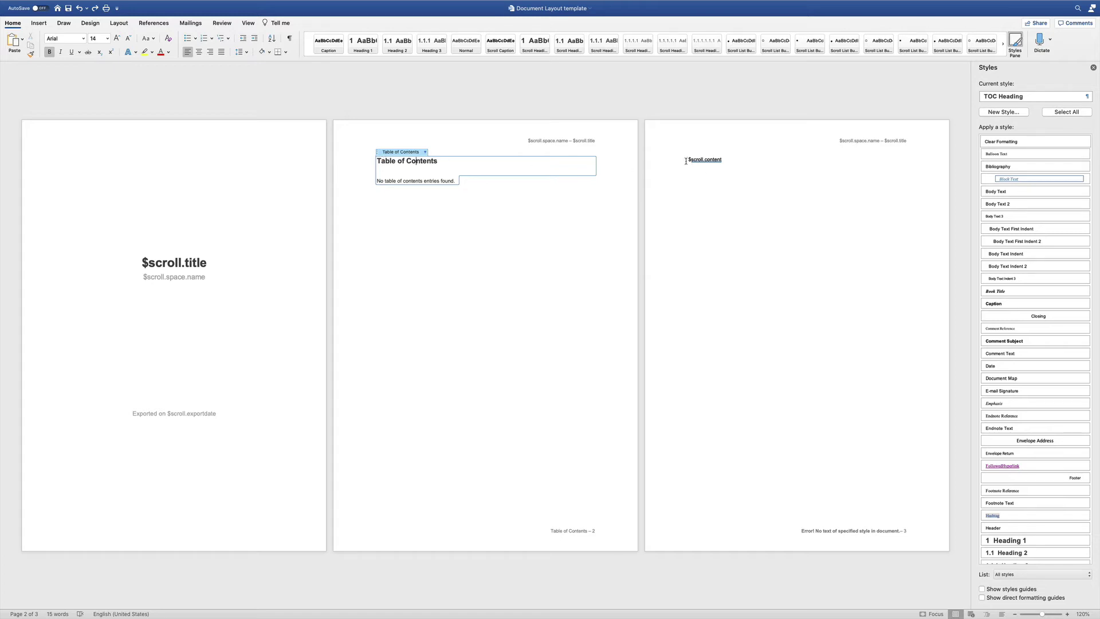
# - Modify the Normal style of the $scroll.content placeholder to Verdana, 12 pt, in a gray theme colour
pyautogui.moveTo(685, 161); pyautogui.dragTo(722, 162)
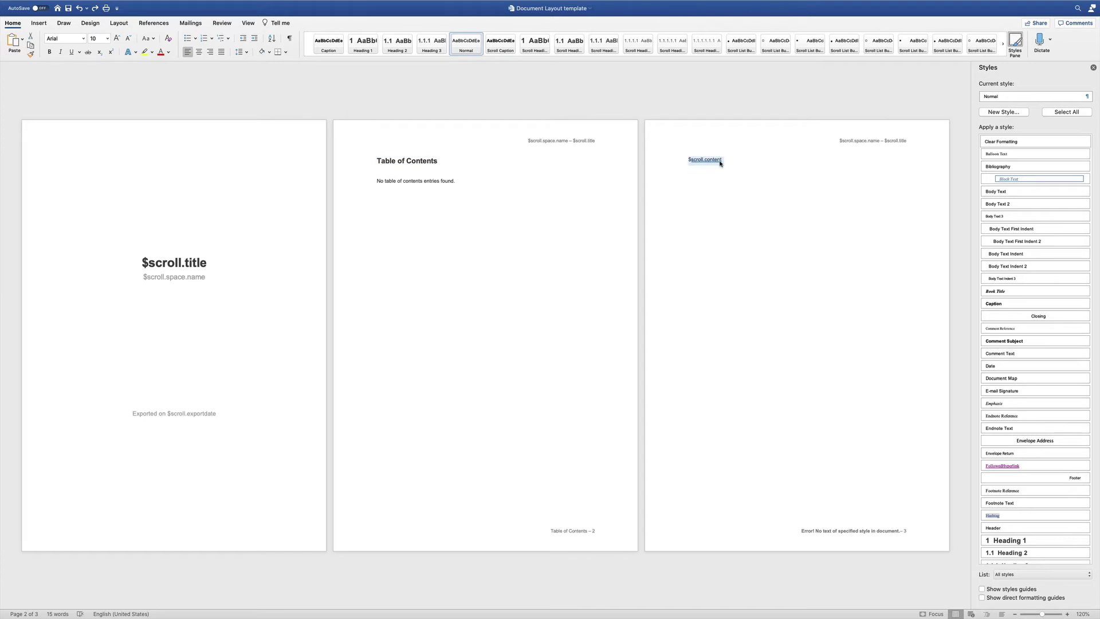
pyautogui.click(1088, 99)
pyautogui.click(1034, 138)
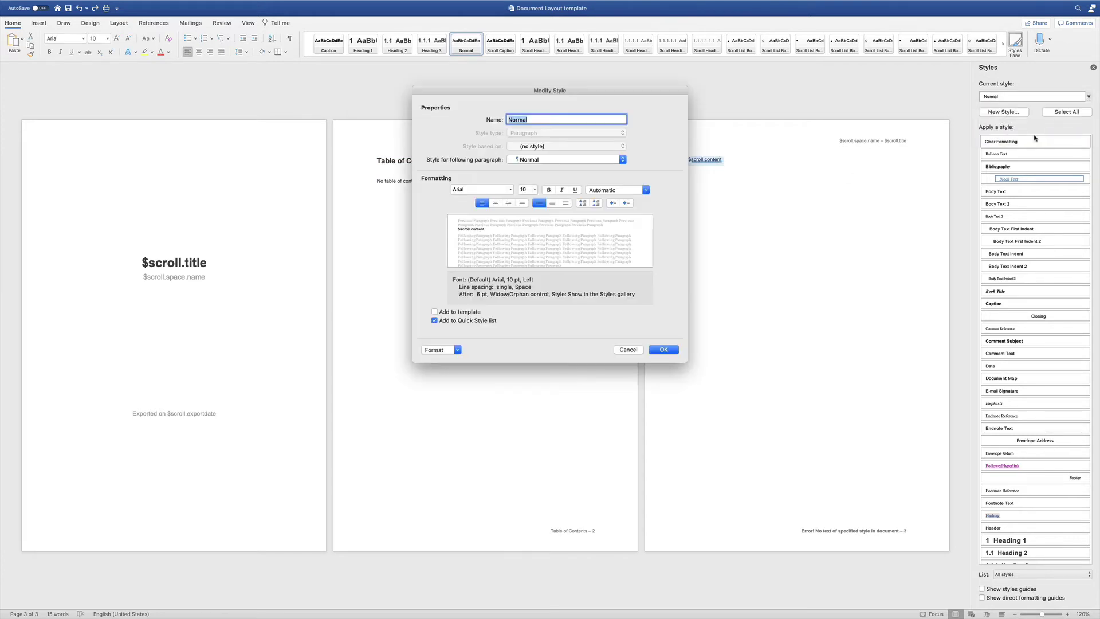
pyautogui.click(511, 190)
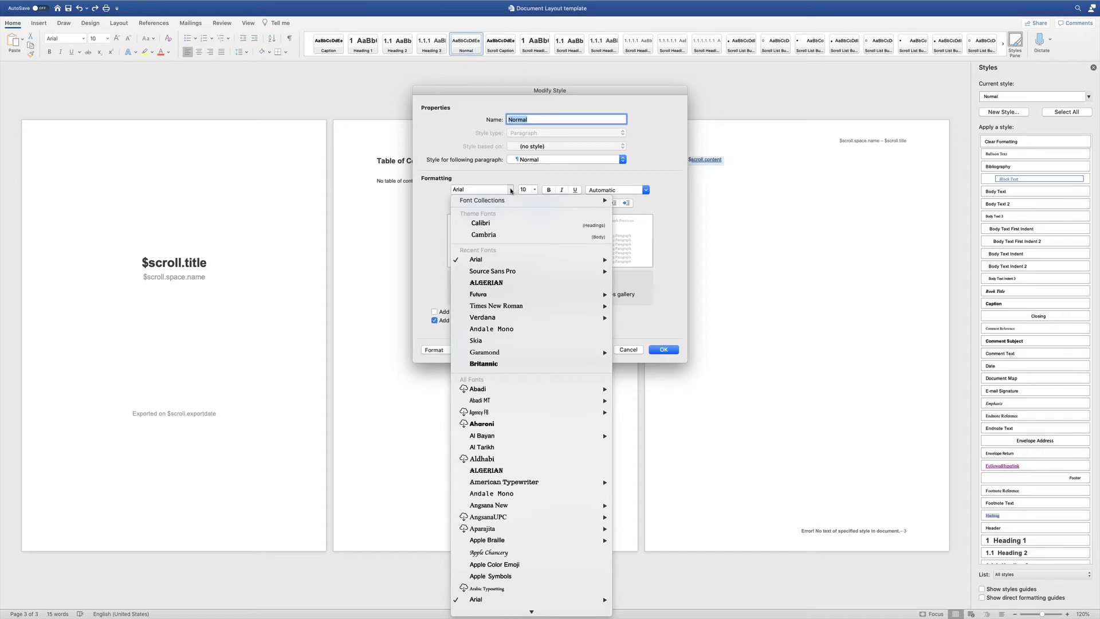
pyautogui.click(608, 319)
pyautogui.click(535, 190)
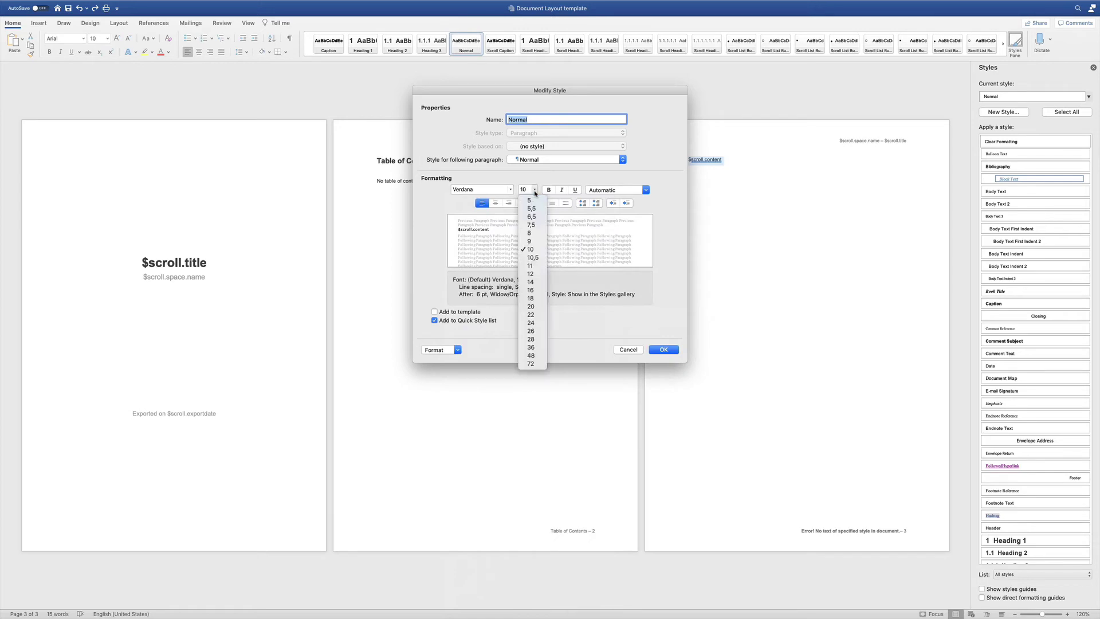
pyautogui.click(541, 274)
pyautogui.click(645, 191)
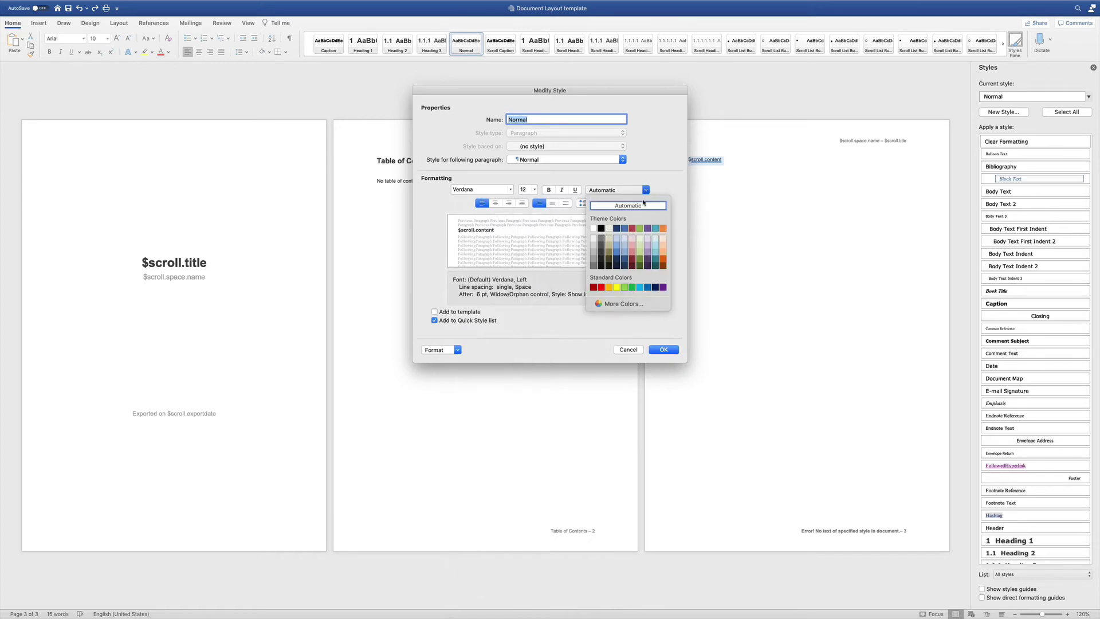
pyautogui.click(595, 260)
pyautogui.click(663, 349)
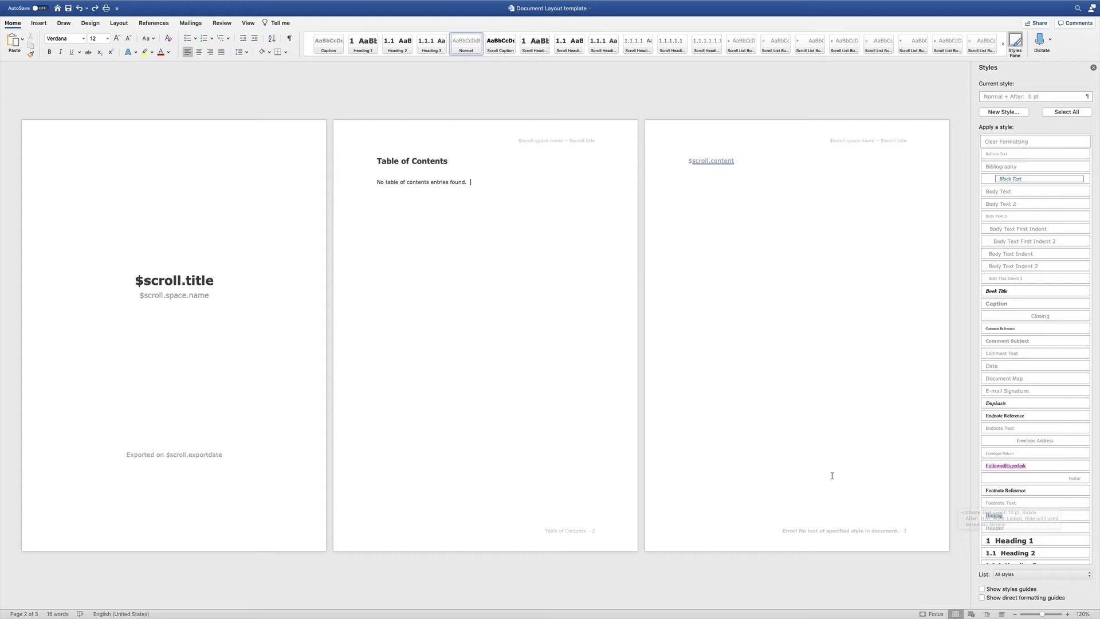
# - Insert a table with three columns and three rows below the $scroll.content placeholder
pyautogui.click(691, 201)
pyautogui.click(39, 23)
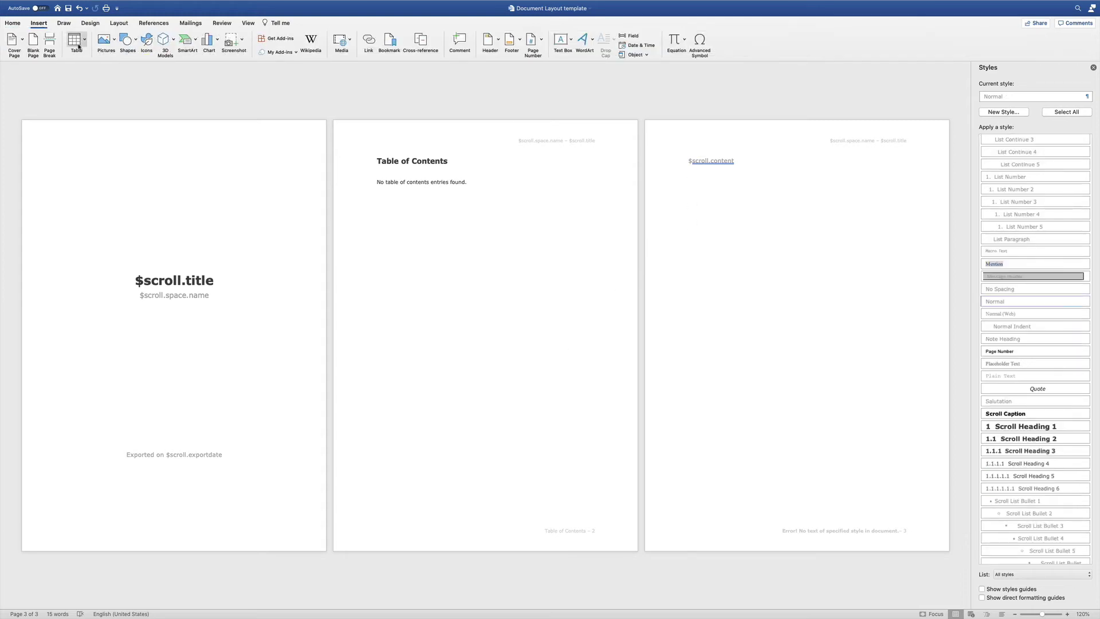
pyautogui.click(76, 41)
pyautogui.click(98, 92)
# - Apply the custom Scroll Table Normal style to the whole table
pyautogui.click(685, 174)
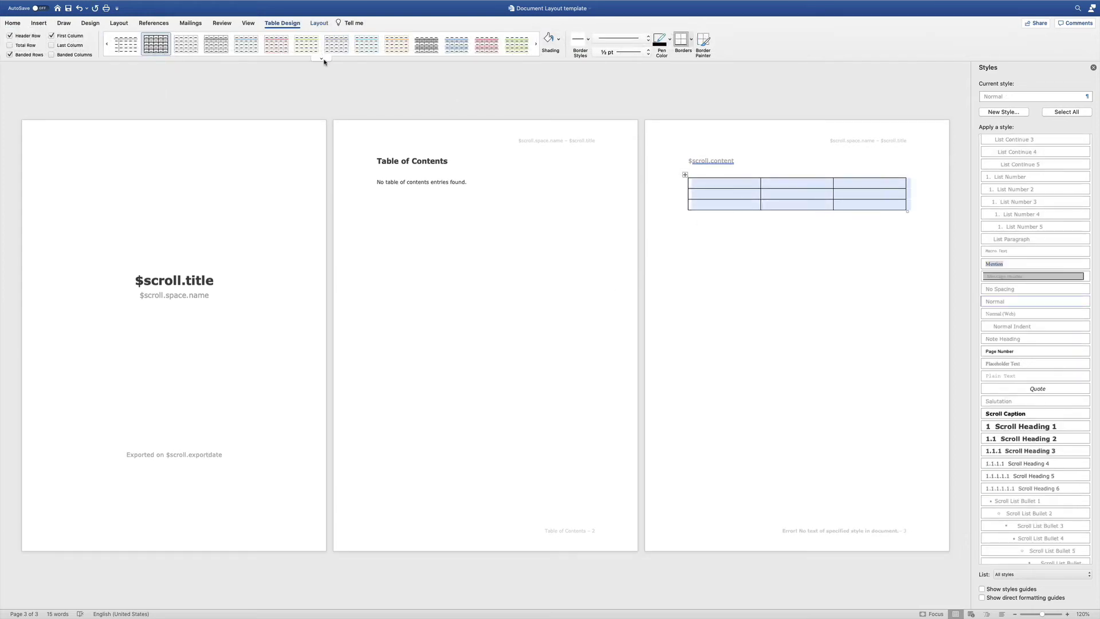
pyautogui.click(321, 58)
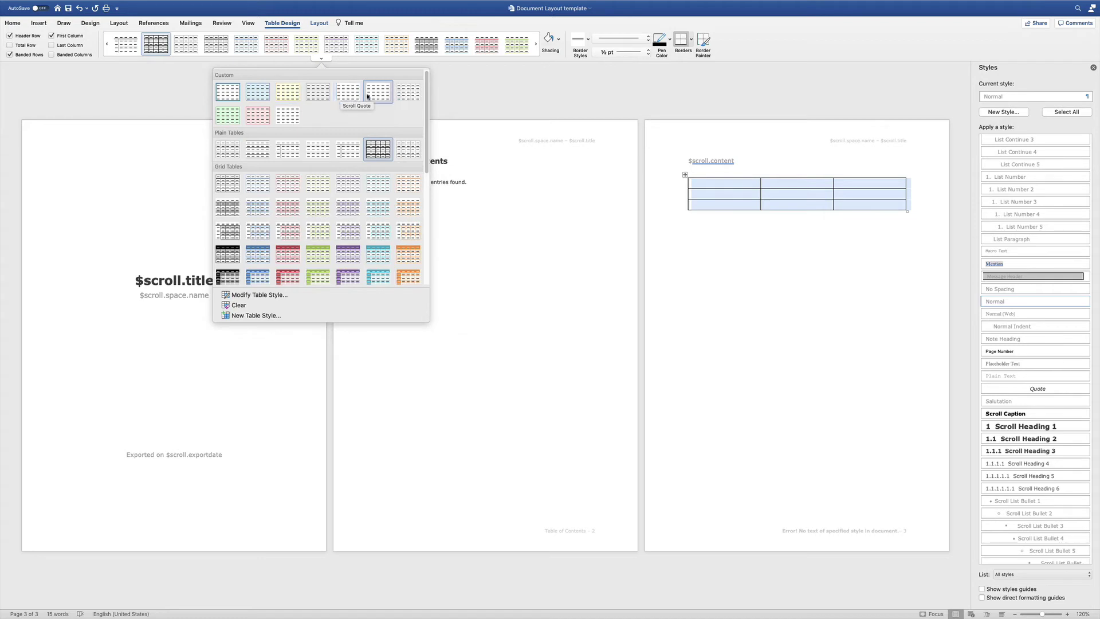
pyautogui.click(401, 96)
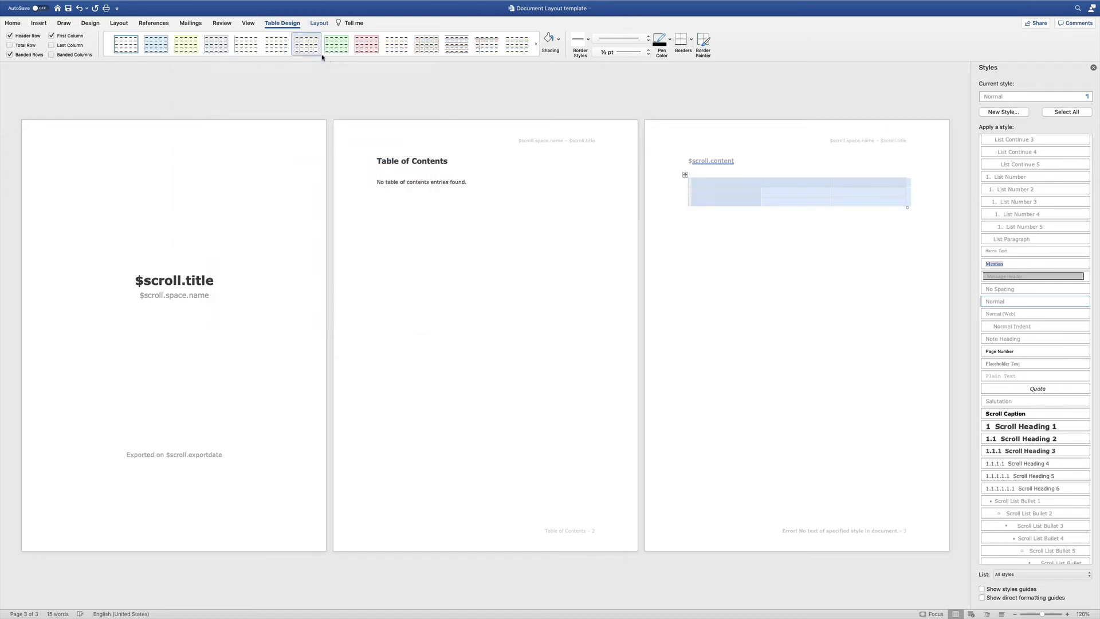
# - Modify the Scroll Table Normal style so the whole table uses Verdana at 12 pt
pyautogui.rightClick(306, 44)
pyautogui.click(347, 83)
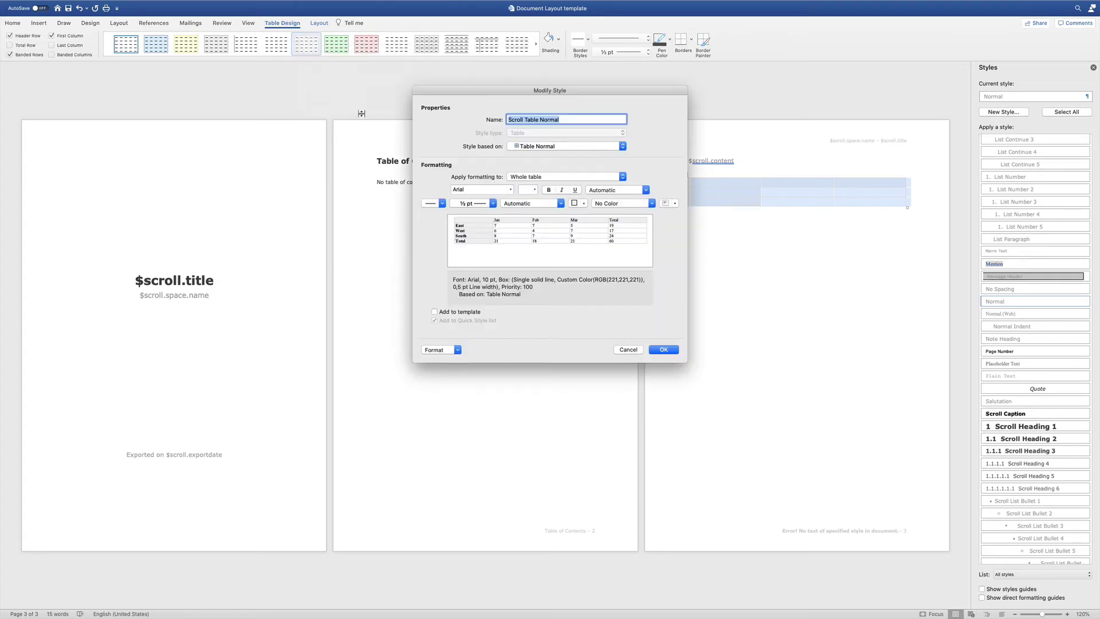
pyautogui.click(510, 190)
pyautogui.moveTo(512, 258)
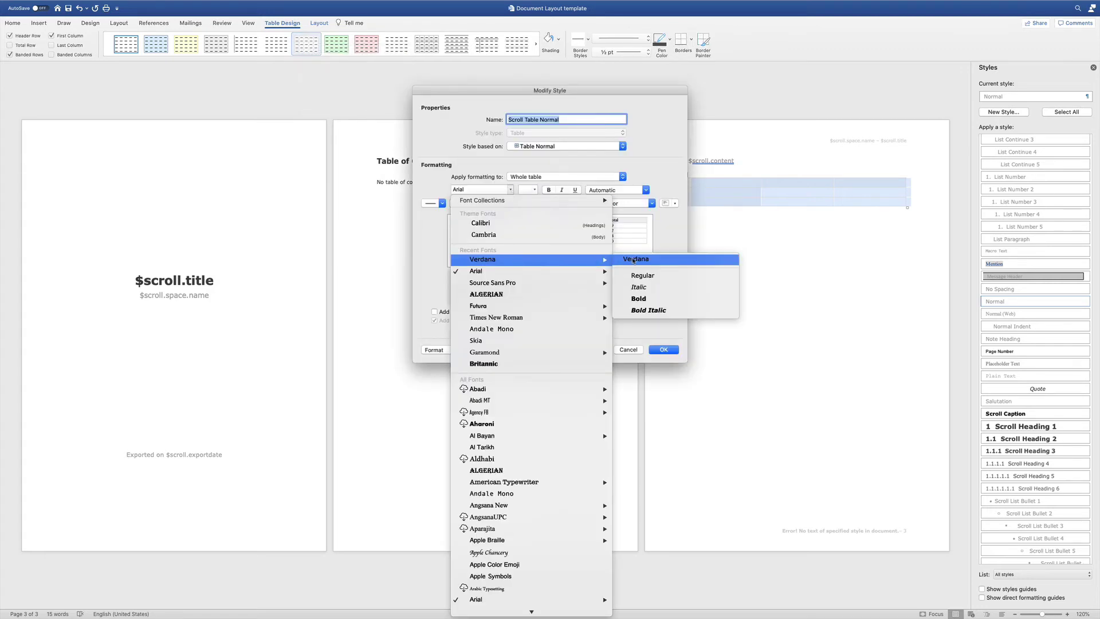
pyautogui.click(635, 261)
pyautogui.click(534, 190)
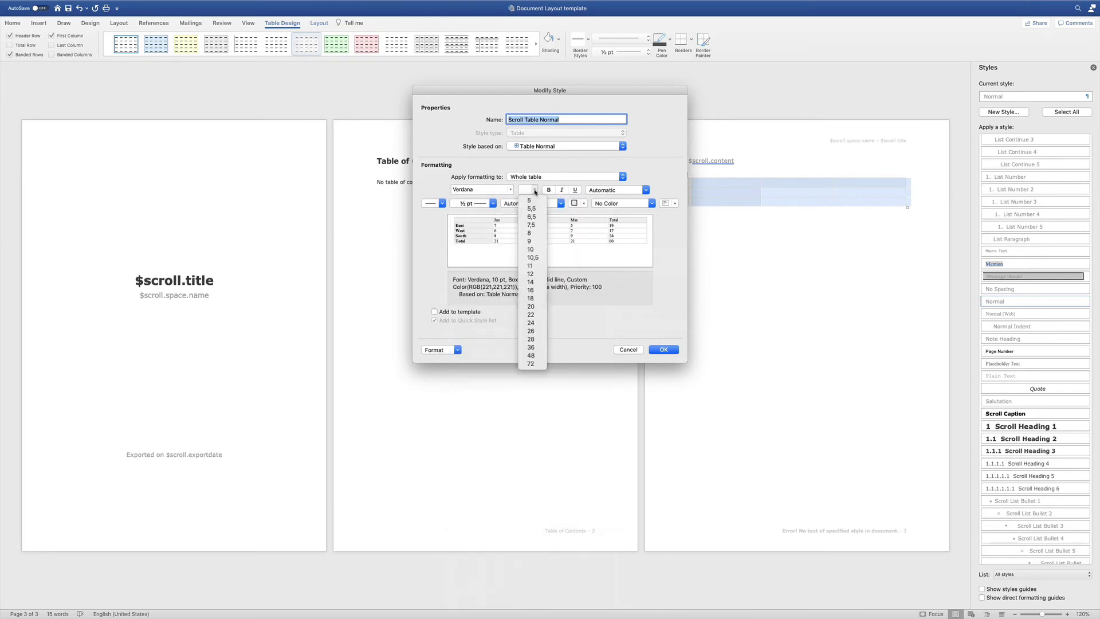
pyautogui.click(534, 274)
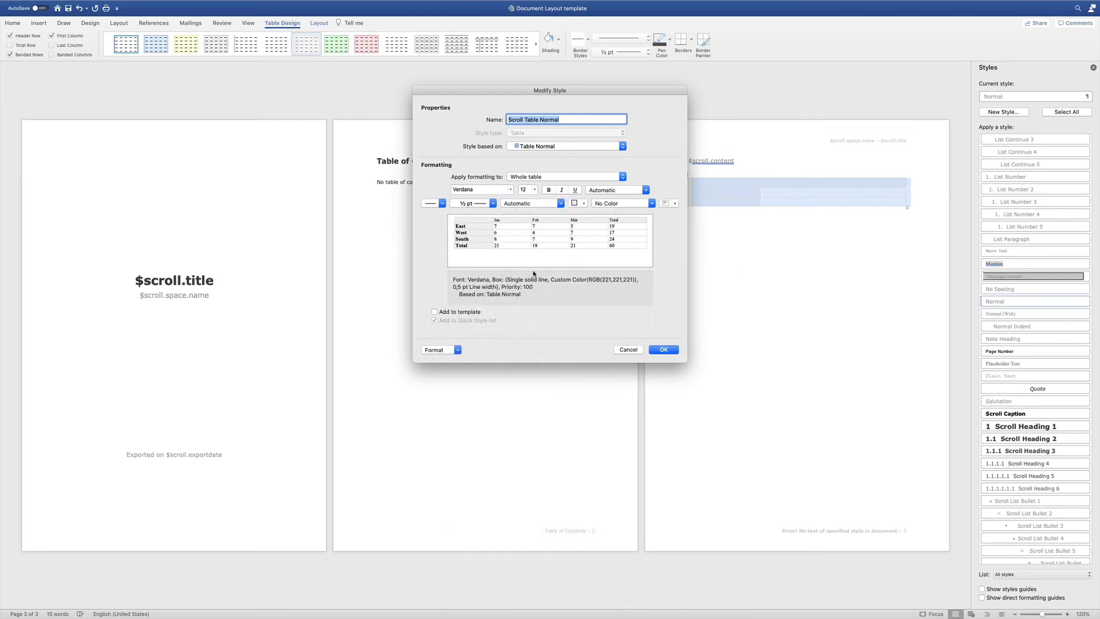
# - Set the whole-table borders of the Scroll Table Normal style to all borders
pyautogui.click(583, 204)
pyautogui.click(590, 225)
pyautogui.click(574, 204)
# - Shade the header row of the Scroll Table Normal style teal (Accent 5) and apply the style changes
pyautogui.click(559, 177)
pyautogui.click(526, 185)
pyautogui.click(652, 203)
pyautogui.click(663, 266)
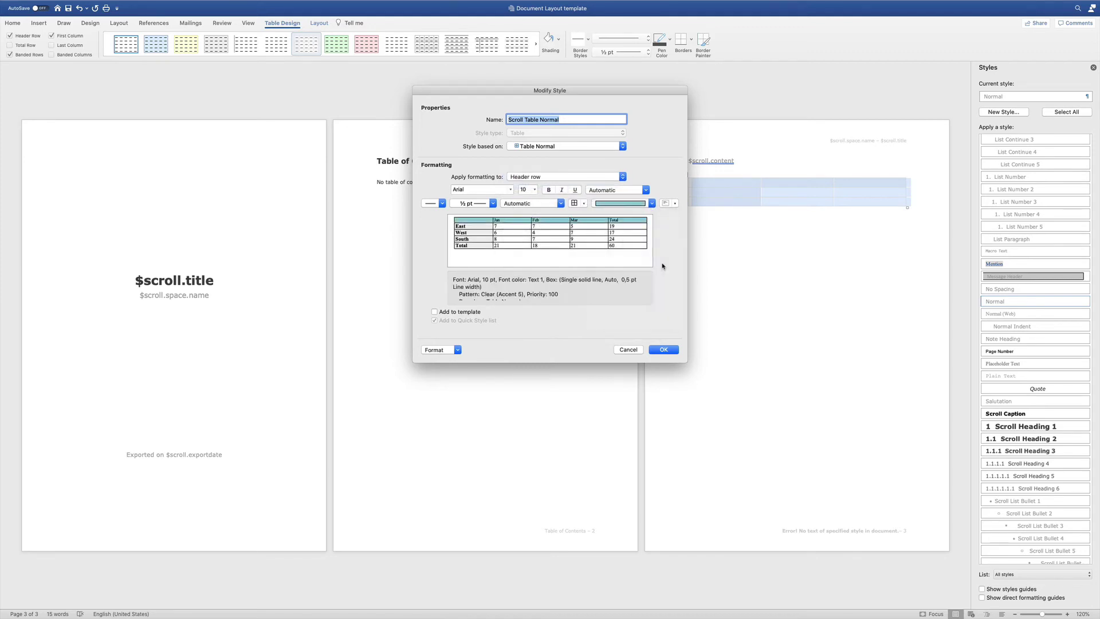
pyautogui.click(664, 349)
# - Delete the sample table below the $scroll.content placeholder
pyautogui.press('BackSpace')
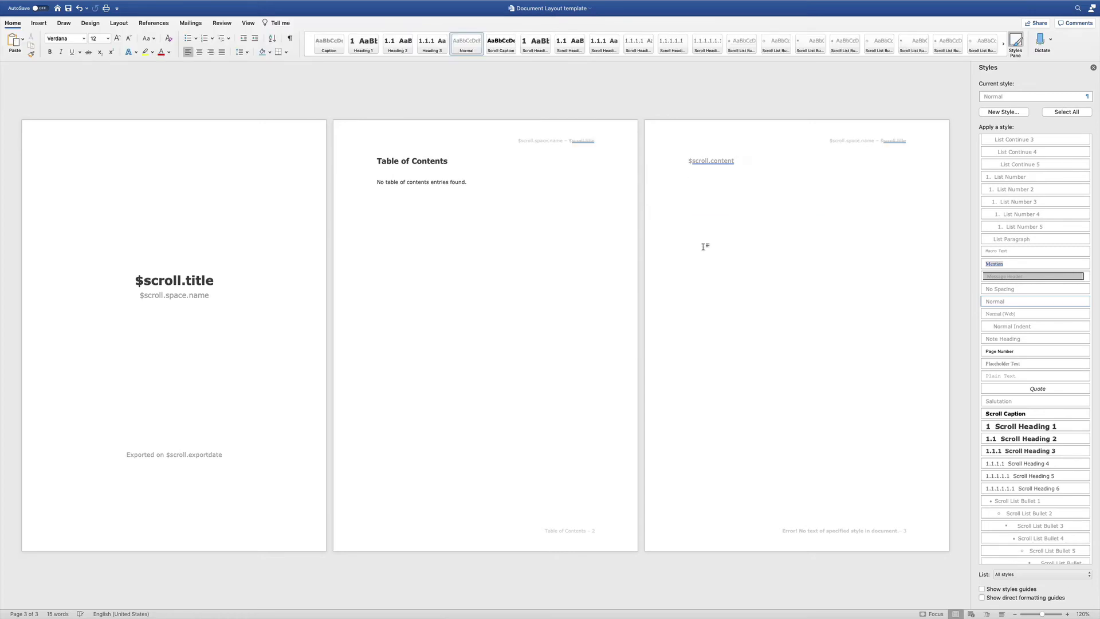
pyautogui.press('super+v')
pyautogui.moveTo(77, 342); pyautogui.dragTo(176, 433)
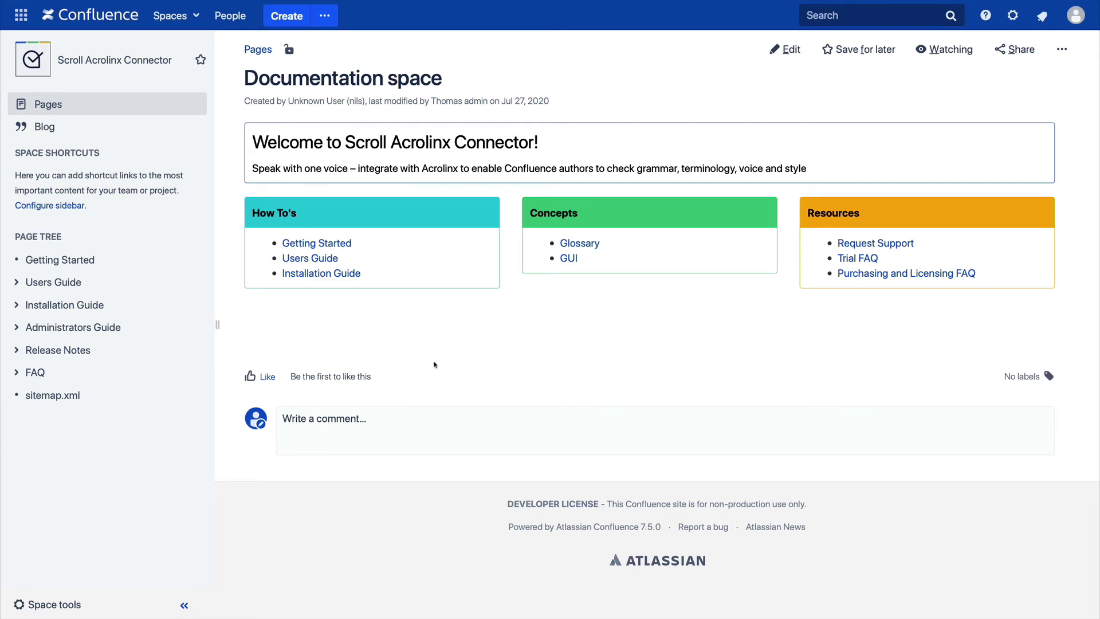
# - In Confluence, create a new Scroll Word Exporter template from the space's app settings and name it "My new template"
pyautogui.click(57, 605)
pyautogui.click(71, 531)
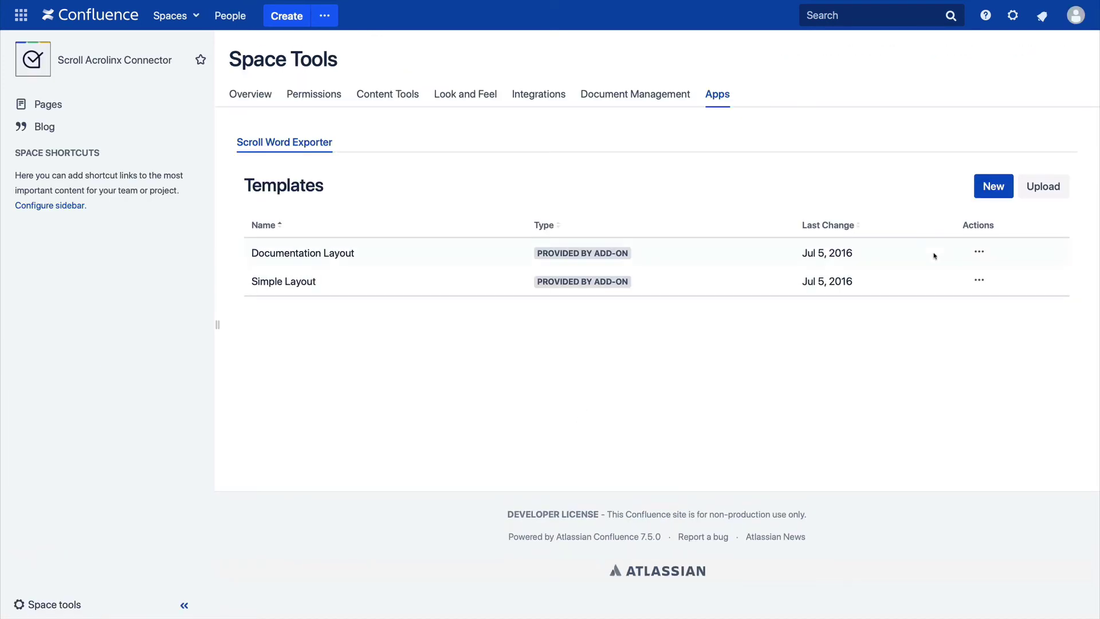
pyautogui.click(984, 195)
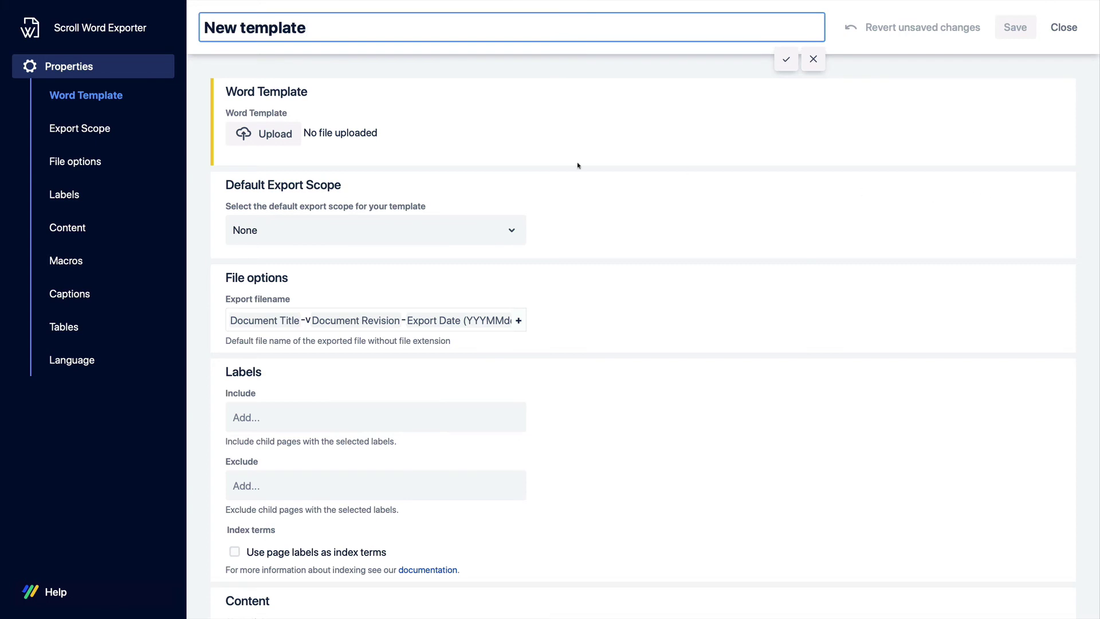
pyautogui.moveTo(314, 27); pyautogui.dragTo(205, 23)
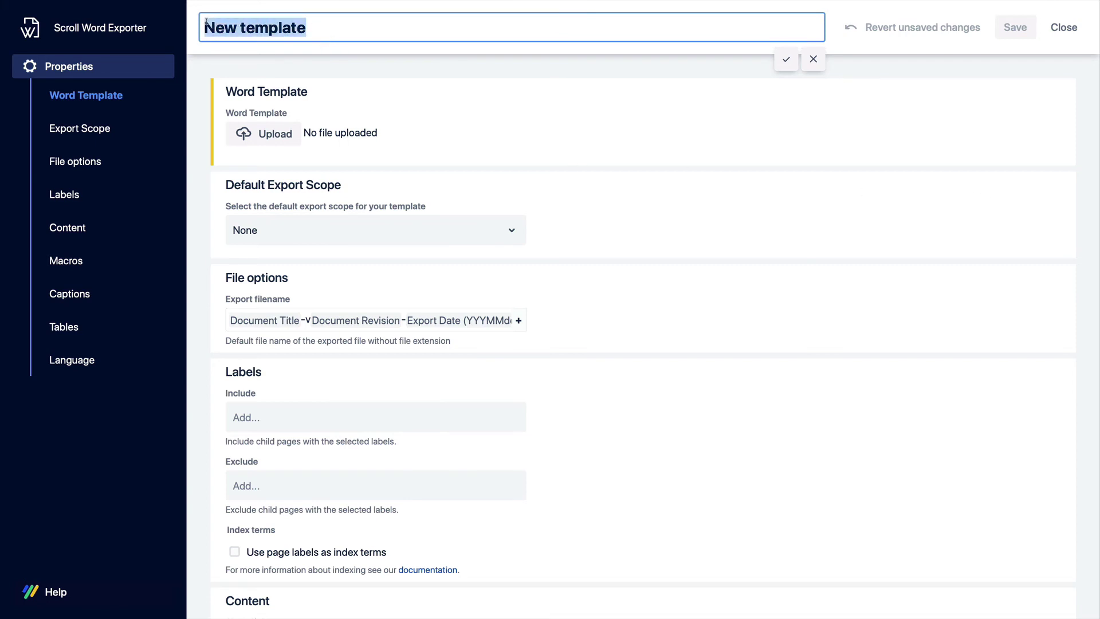
pyautogui.write('My new template')
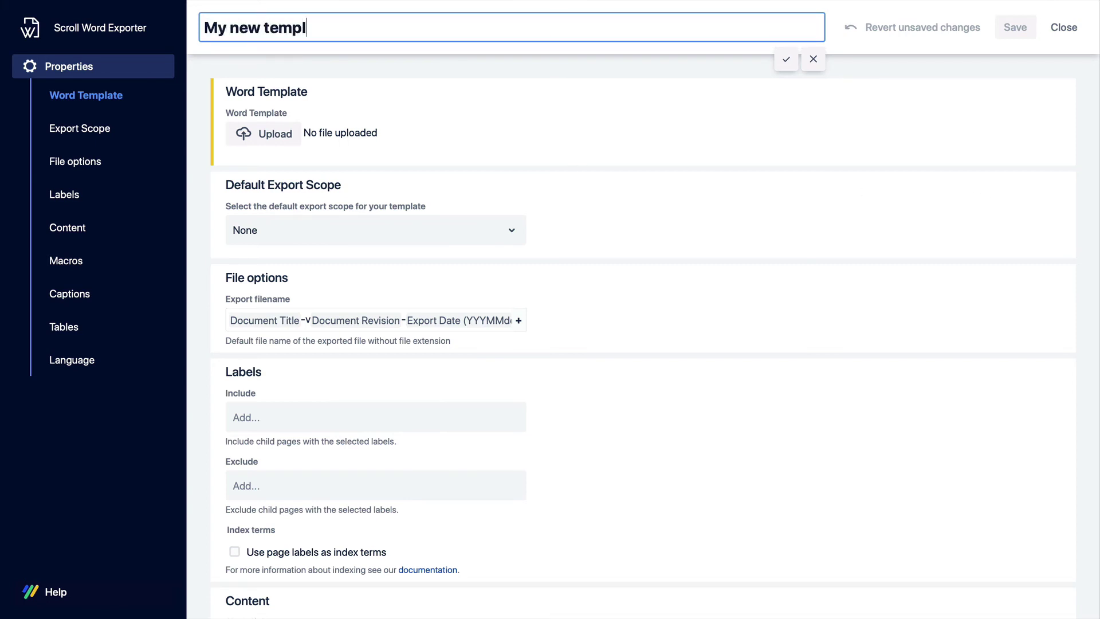
pyautogui.click(785, 59)
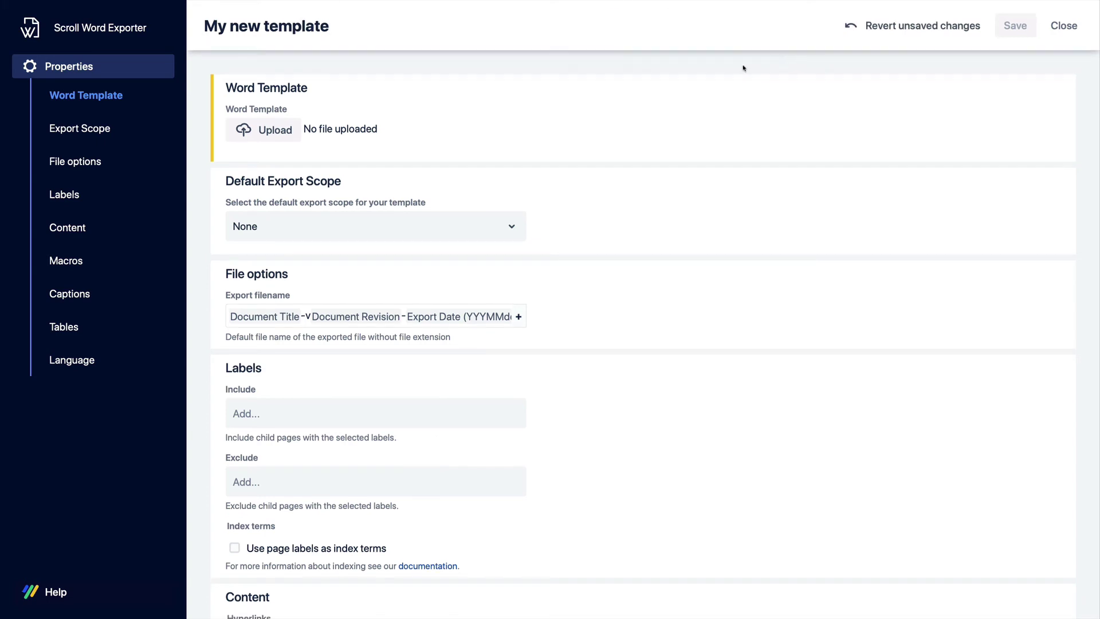
# - Upload template-file.docx from the Downloads folder as the template's Word file
pyautogui.click(286, 133)
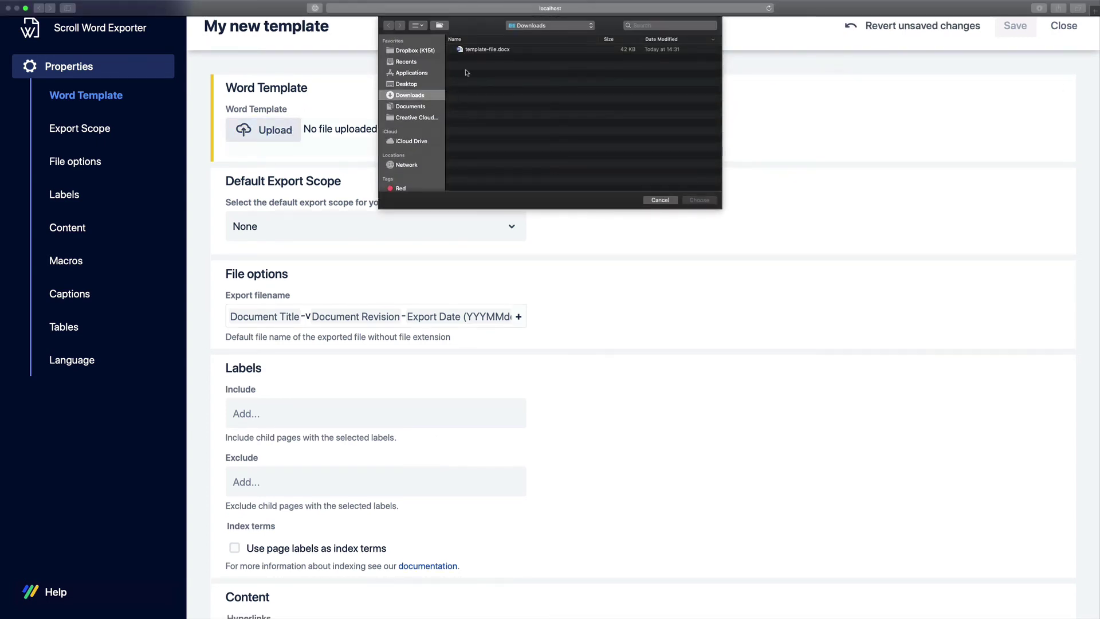
pyautogui.click(485, 50)
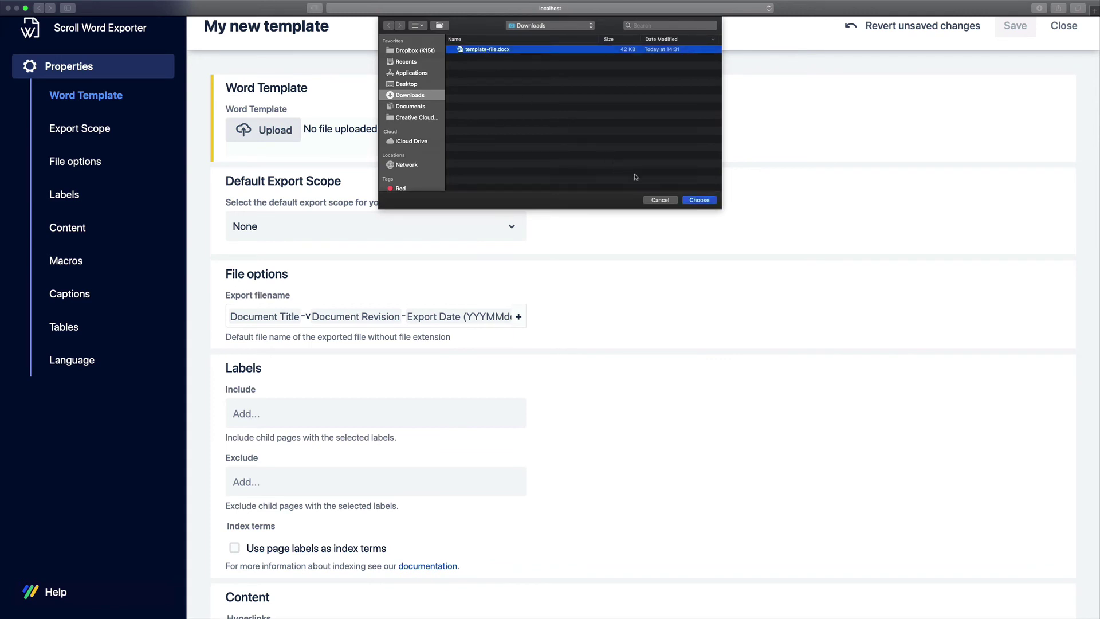
pyautogui.click(699, 200)
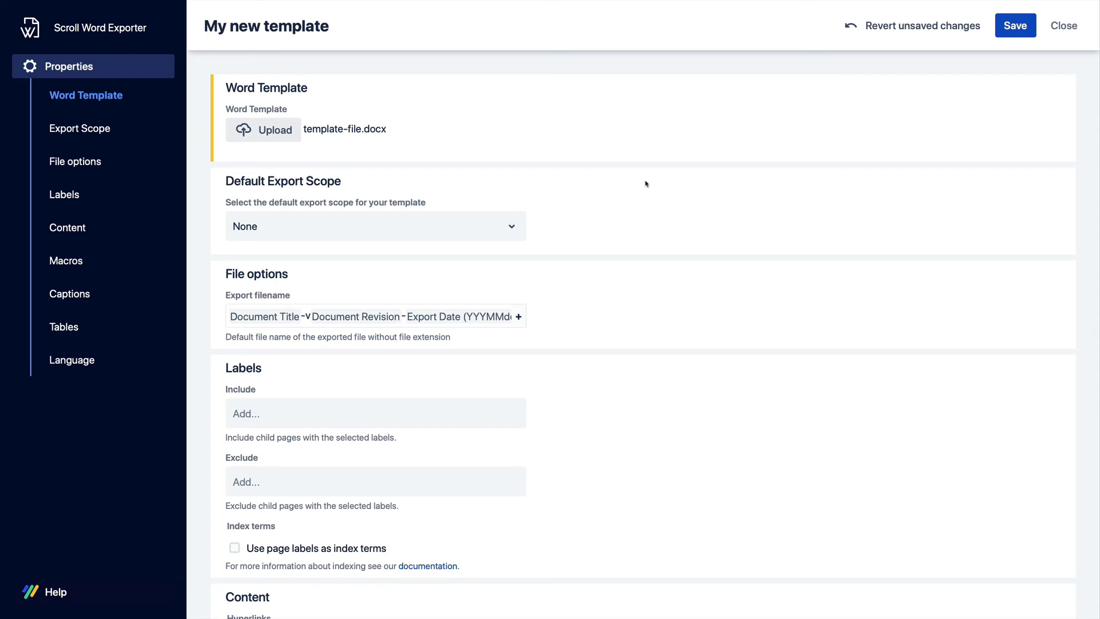
# - Review the template's property sections from Export Scope through Language, and return to Word Template
pyautogui.click(103, 135)
pyautogui.click(81, 162)
pyautogui.click(66, 195)
pyautogui.click(66, 228)
pyautogui.click(64, 262)
pyautogui.click(65, 295)
pyautogui.click(65, 327)
pyautogui.click(69, 361)
pyautogui.click(102, 97)
# - Save the template "My new template" and close its editor
pyautogui.click(1012, 35)
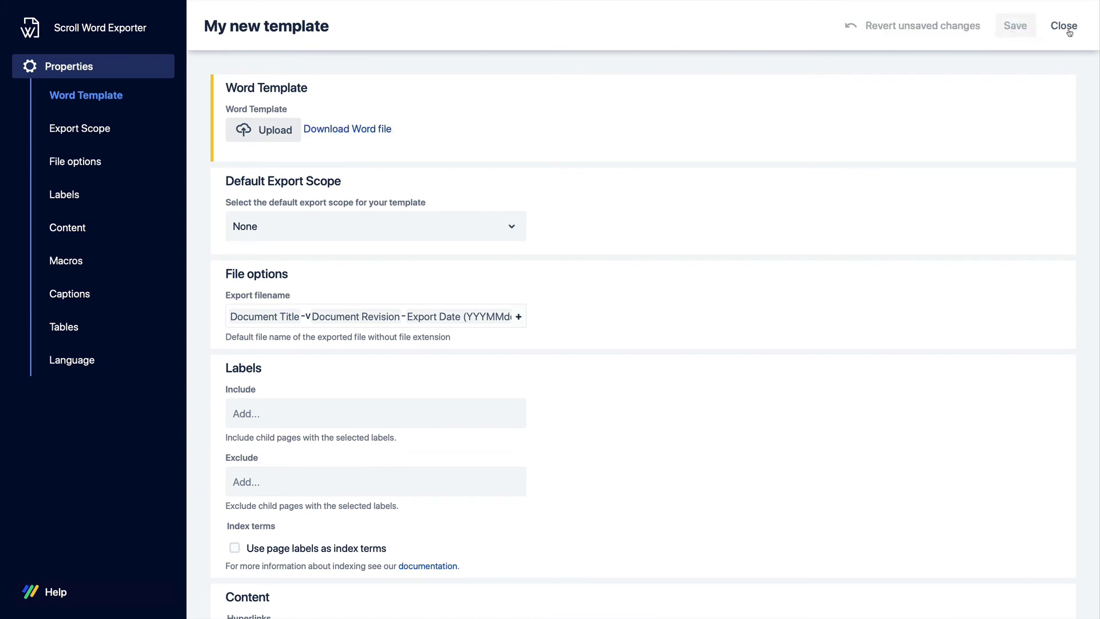
pyautogui.click(1067, 28)
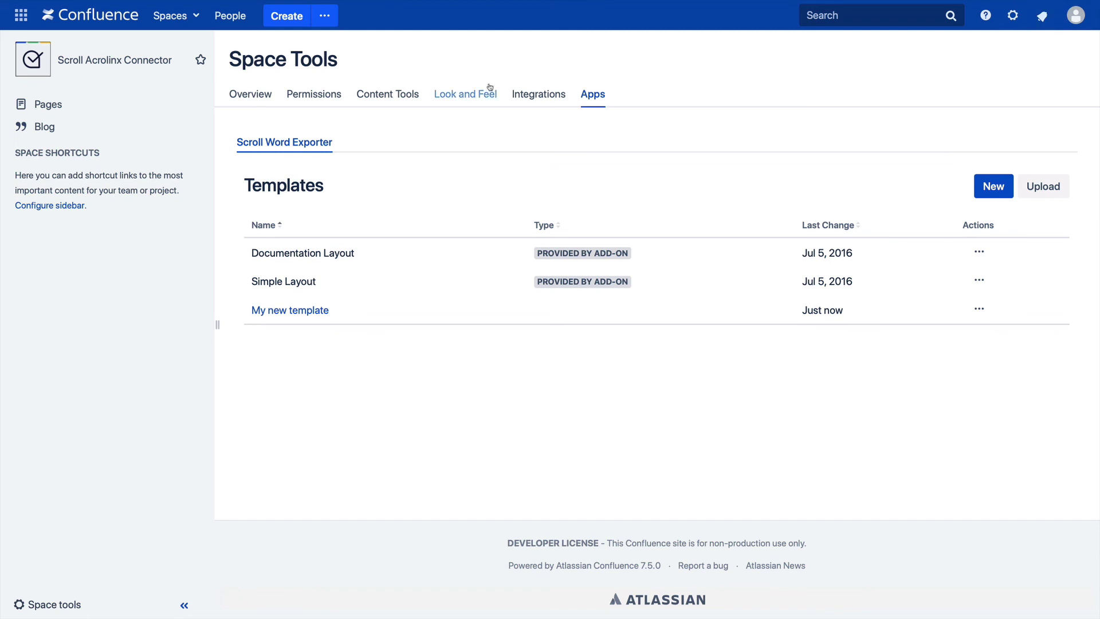
# - From the space's home page, export the Documentation space page and its children to Word using the template "My new template"
pyautogui.click(124, 62)
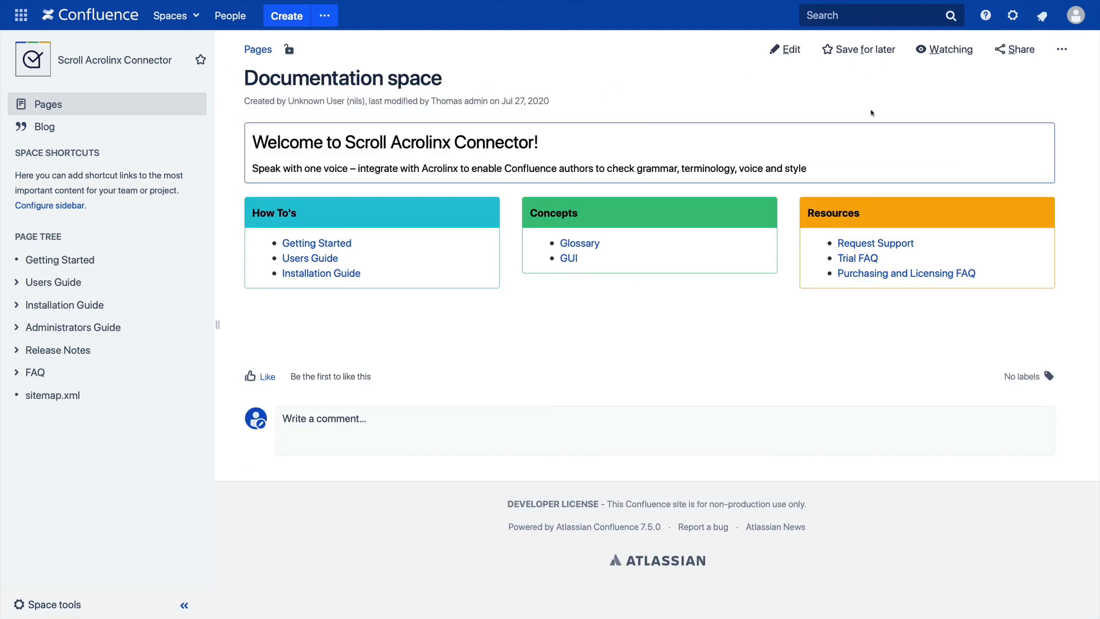
pyautogui.click(1062, 49)
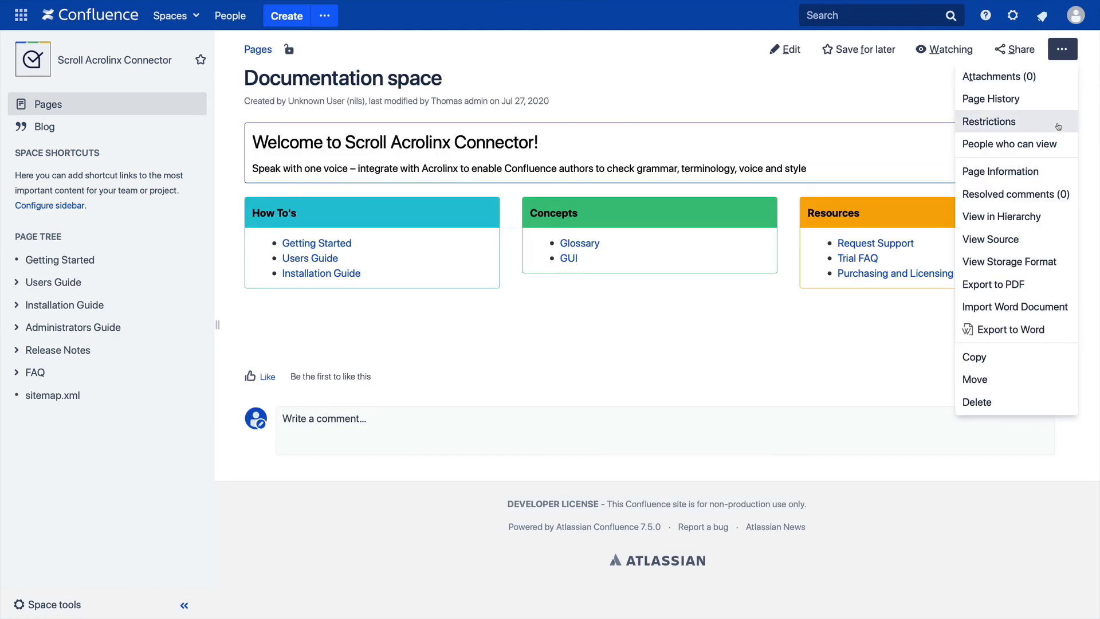
pyautogui.click(1057, 332)
pyautogui.click(685, 138)
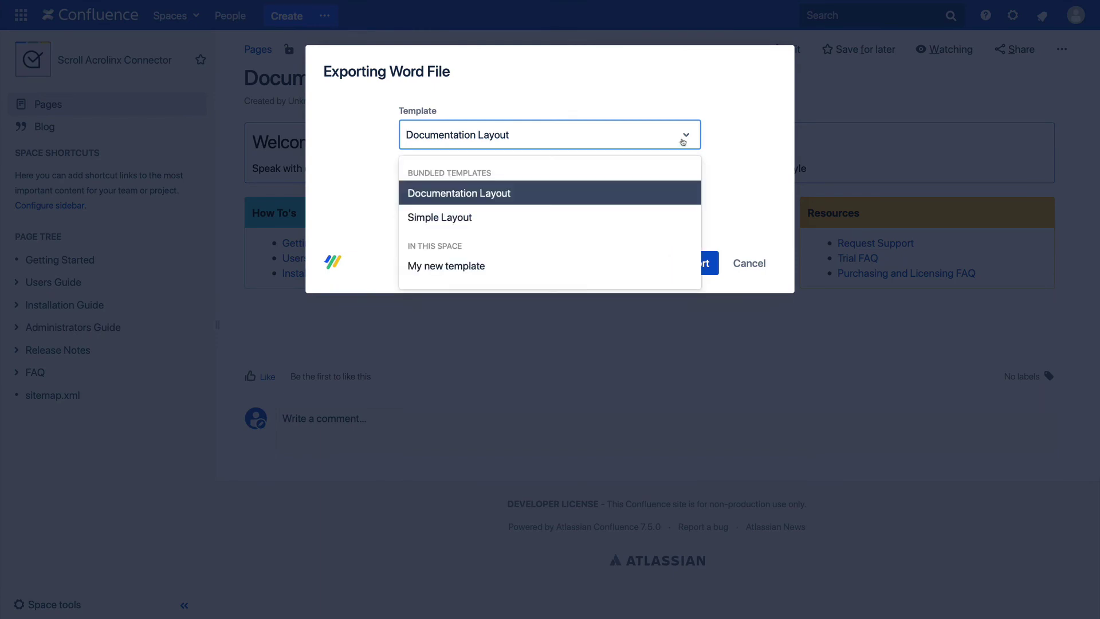
pyautogui.click(500, 266)
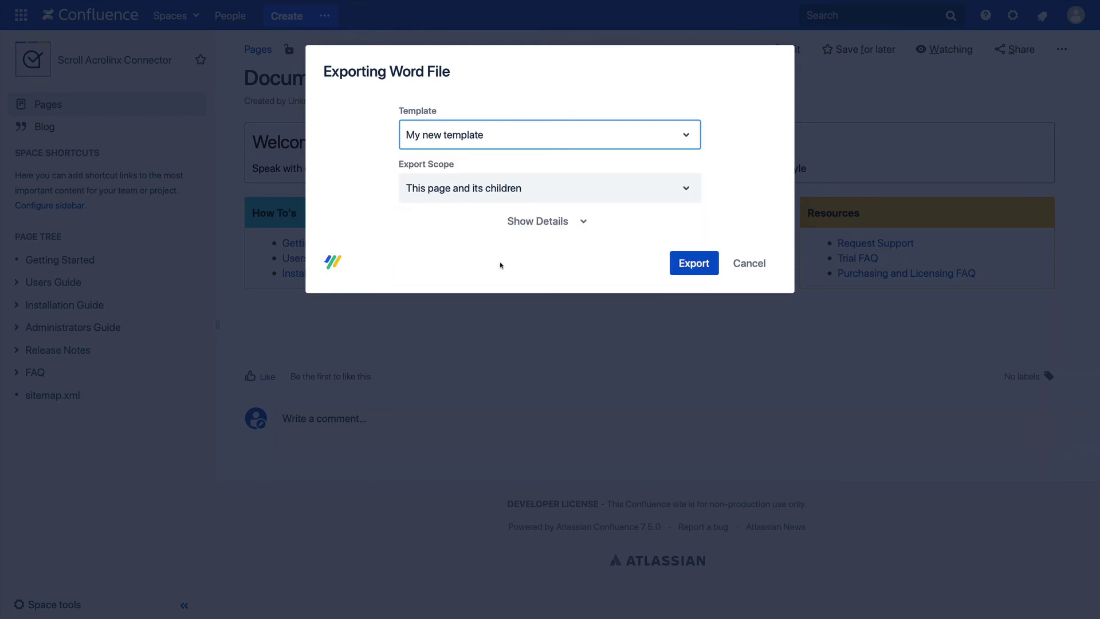
pyautogui.click(683, 262)
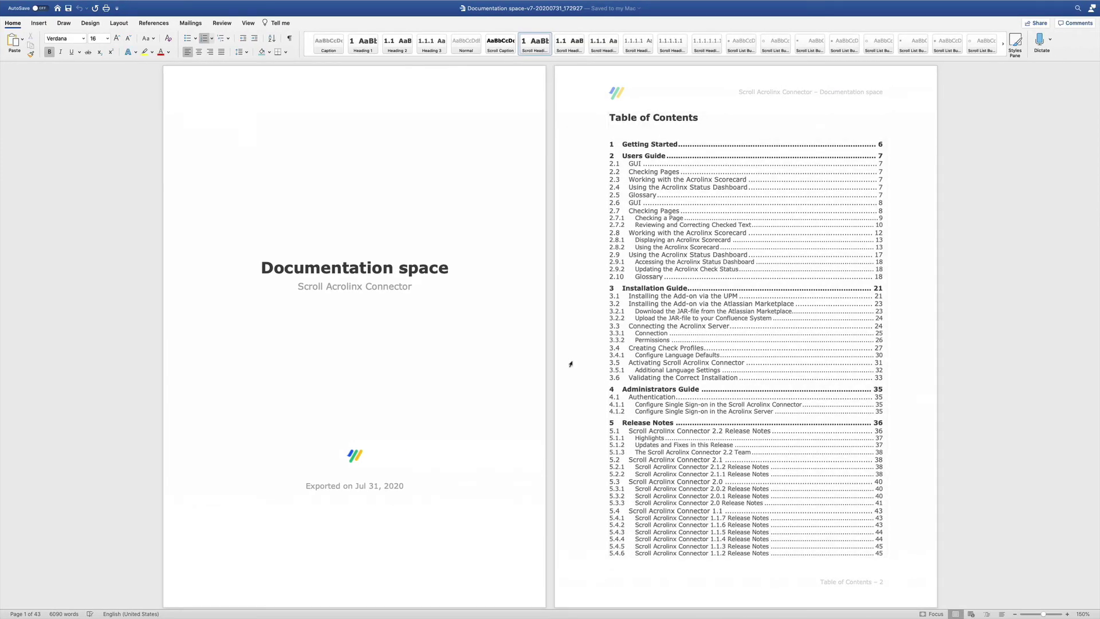
# - In Word, check the title, space name and export date on the exported document's cover page
pyautogui.moveTo(263, 268); pyautogui.dragTo(405, 286)
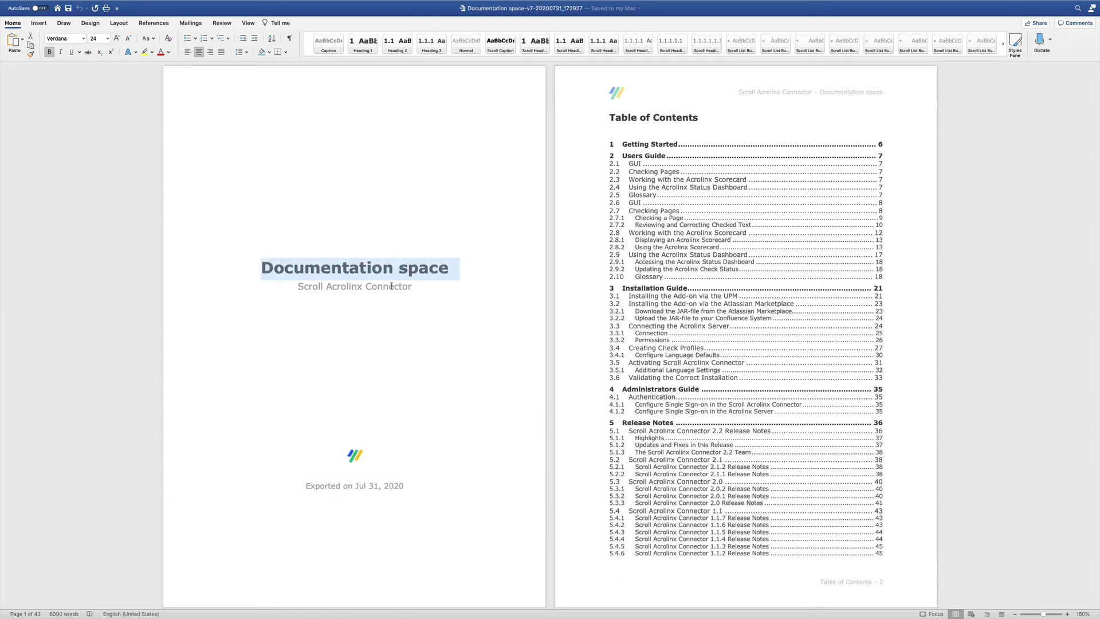
pyautogui.moveTo(298, 287); pyautogui.dragTo(401, 287)
pyautogui.moveTo(306, 487); pyautogui.dragTo(409, 488)
pyautogui.click(460, 489)
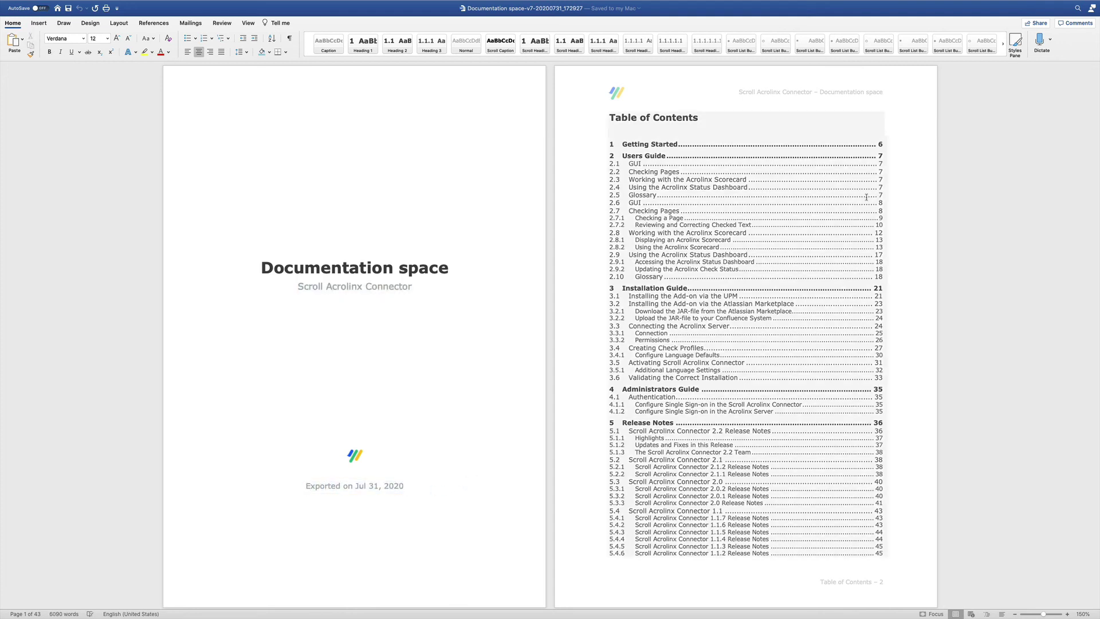
# - Follow the table of contents entry to section 2.10 Glossary and examine the formatting of the pages from there on
pyautogui.click(877, 278)
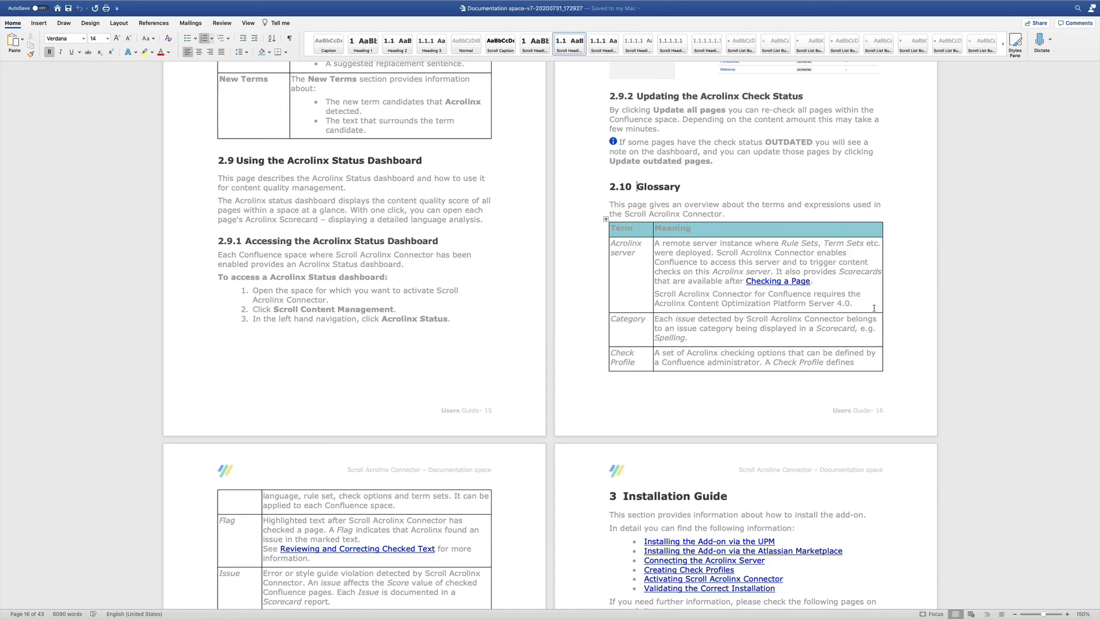
pyautogui.scroll(-8, 873, 303)
pyautogui.scroll(-8, 861, 404)
pyautogui.scroll(-10, 861, 403)
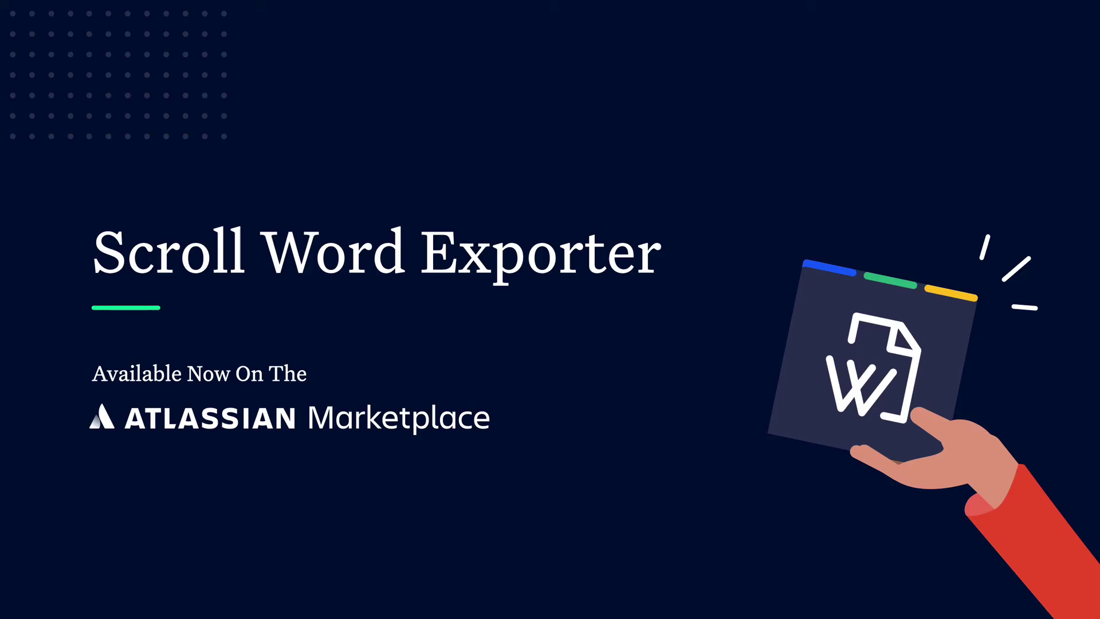